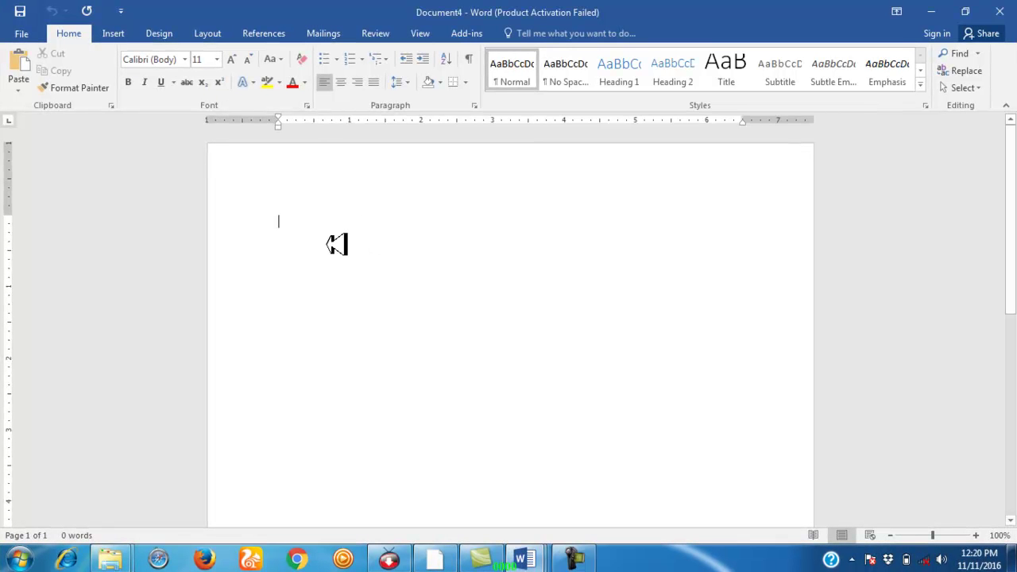
Insert an Excel spreadsheet into the blank document and enlarge its frame to show columns A to J and 16 rows.
click(113, 33)
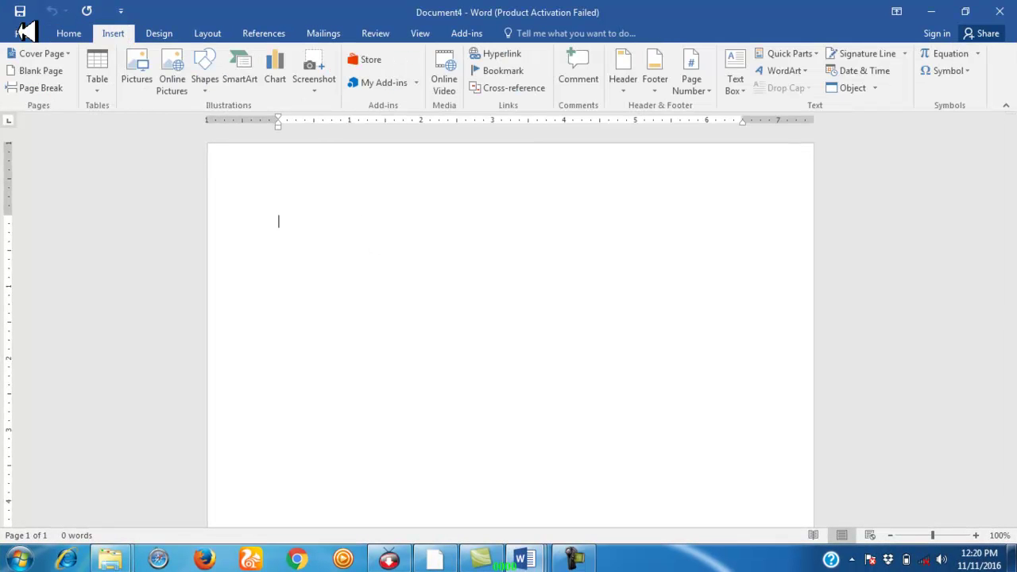
click(104, 87)
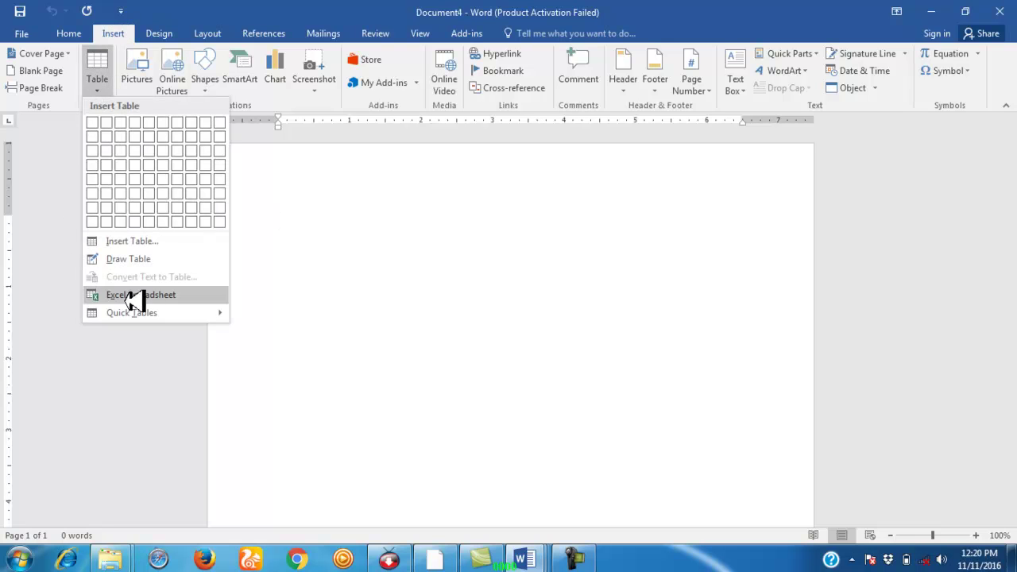
click(170, 296)
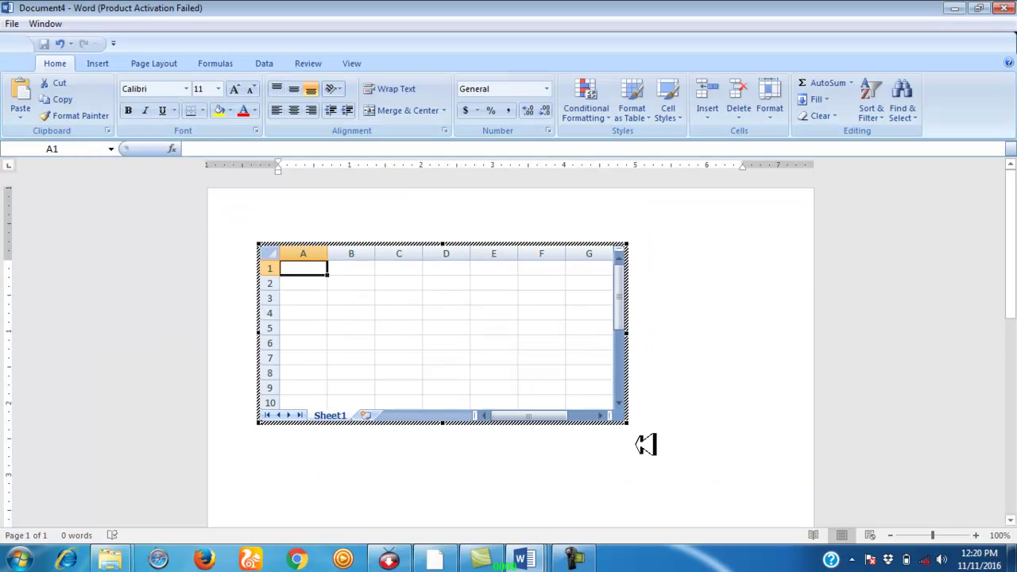
drag(636, 422, 798, 511)
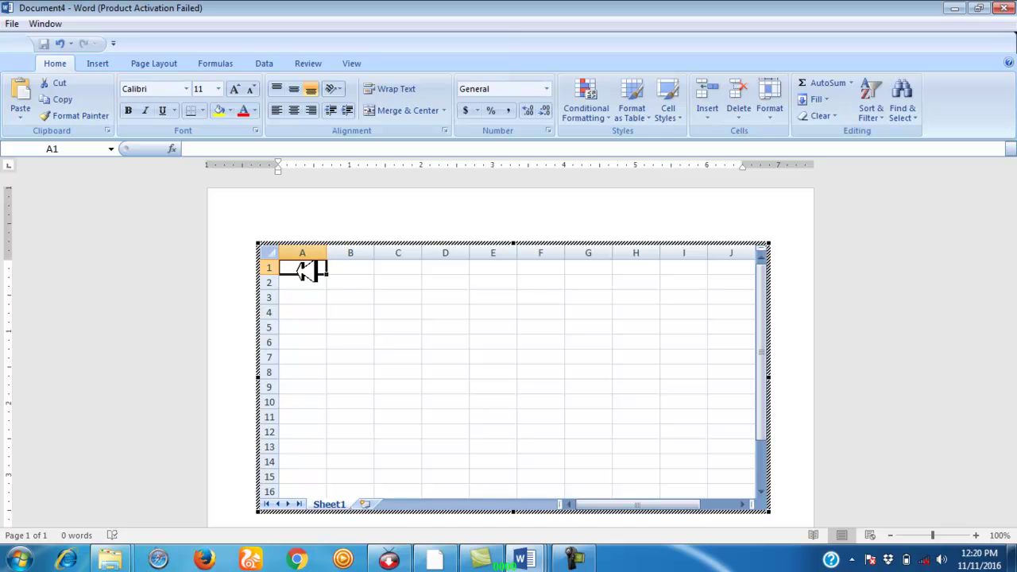
Enter 1 and 2 in cells A1 and A2, and fill the number series down column A to row 19.
text(1)
key(Return)
text(2)
key(Return)
drag(302, 270, 340, 468)
scroll(386, 332, up, 2)
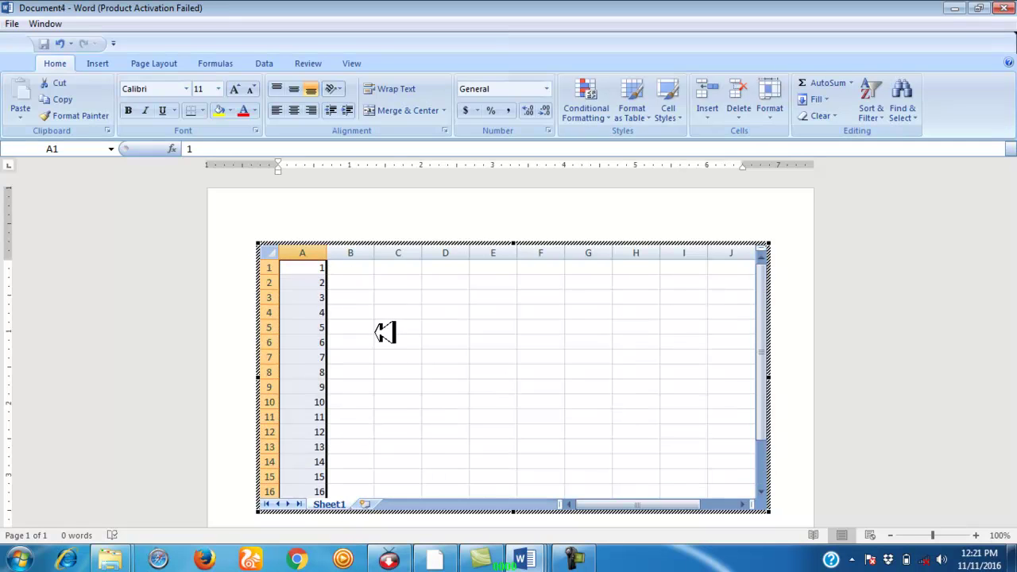
Enter "saterday" in B1 and "sunday" in B2, and fill the pair down column B to row 14.
click(358, 270)
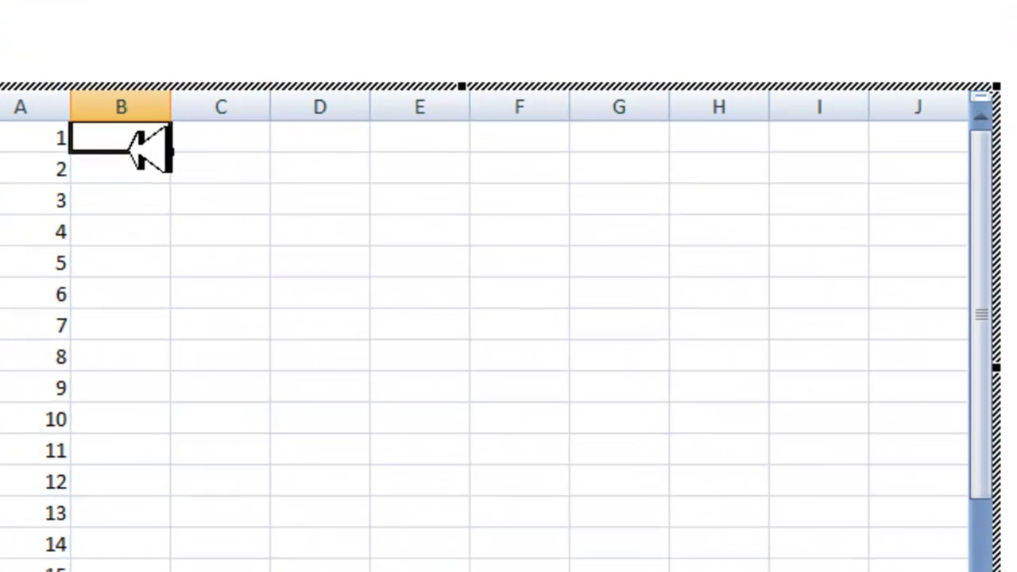
text(saterd)
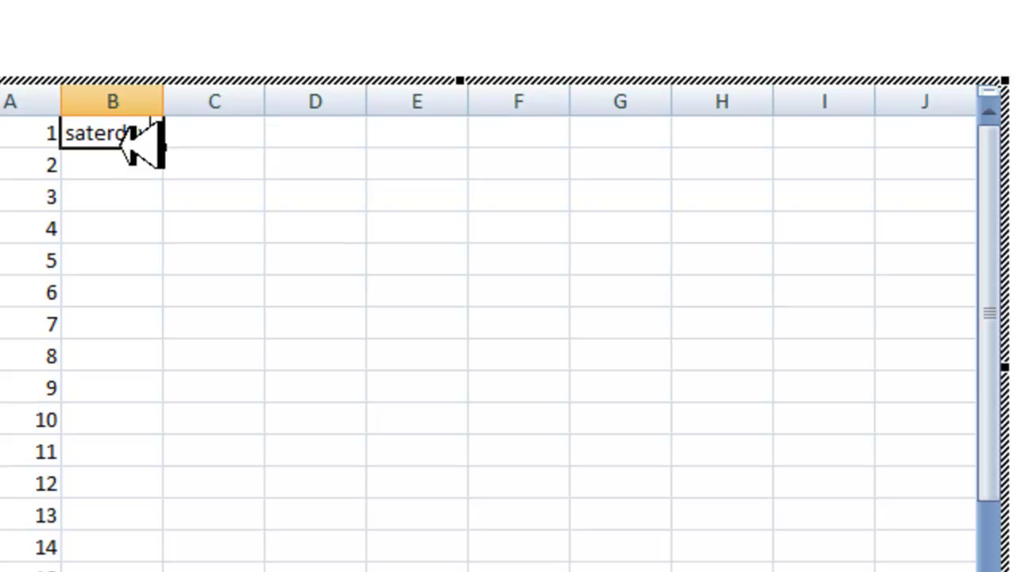
key(Return)
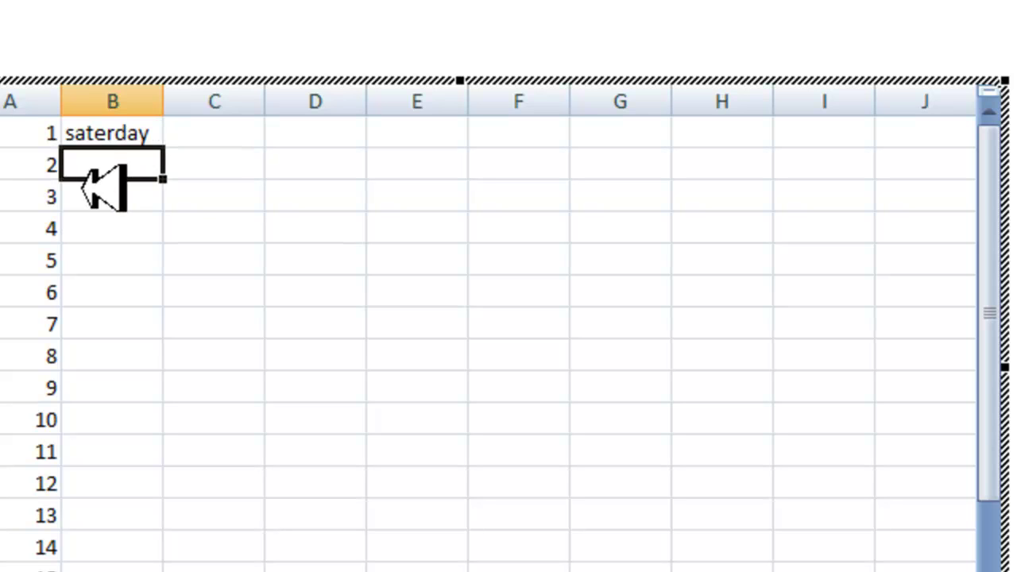
click(120, 134)
click(147, 157)
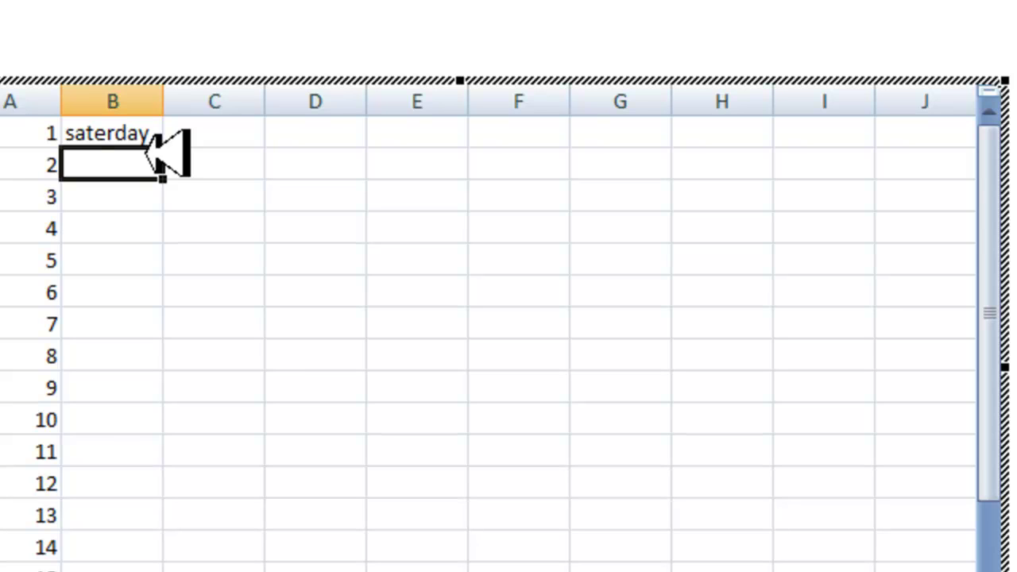
text(sun)
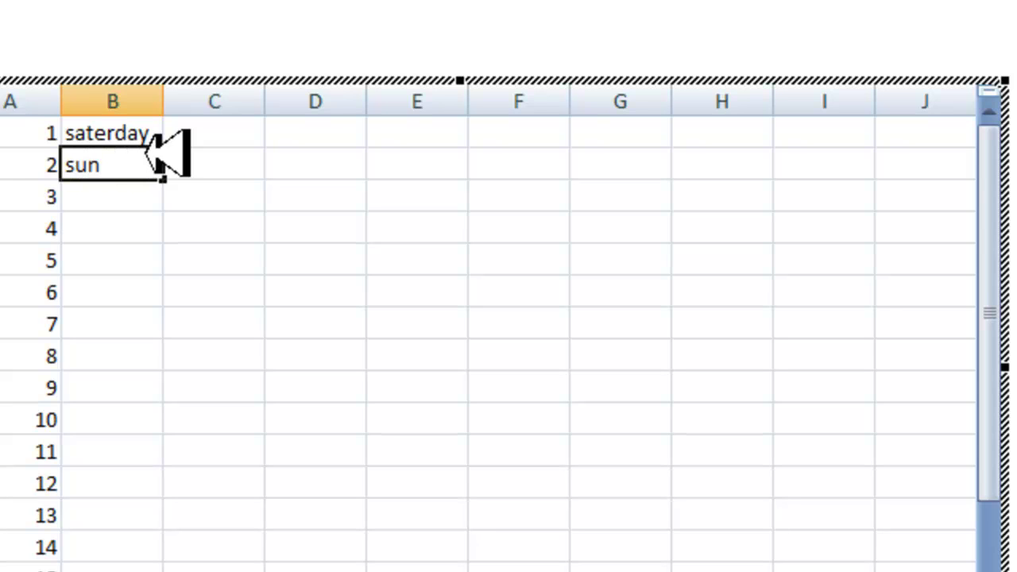
text(day)
drag(119, 135, 172, 552)
click(286, 256)
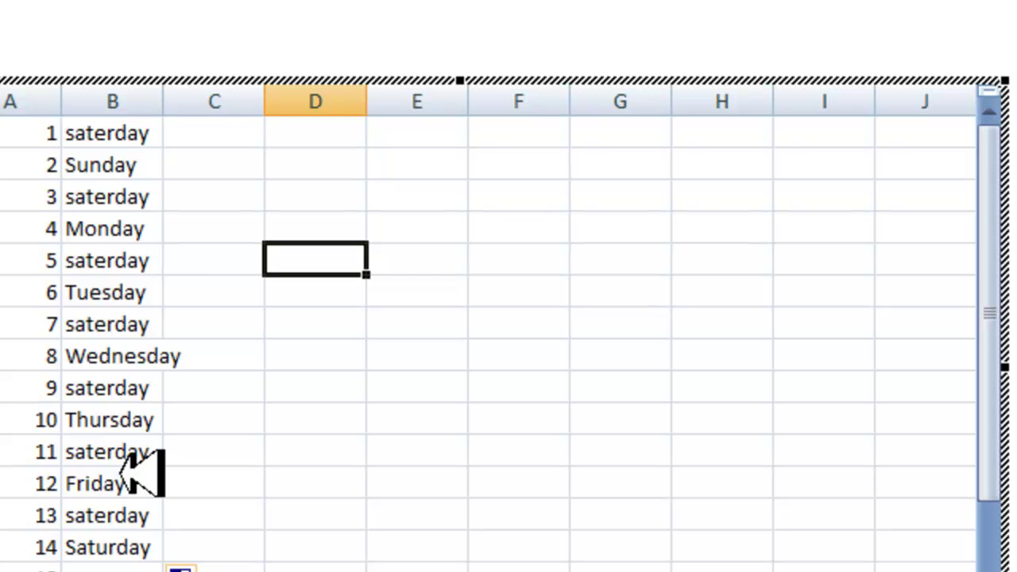
Widen columns B and C, making C the wider of the two.
drag(186, 111, 286, 126)
click(343, 132)
drag(364, 102, 502, 101)
Enter "january" in C1 and "february" in C2, and fill the months down column C to row 15.
text(january)
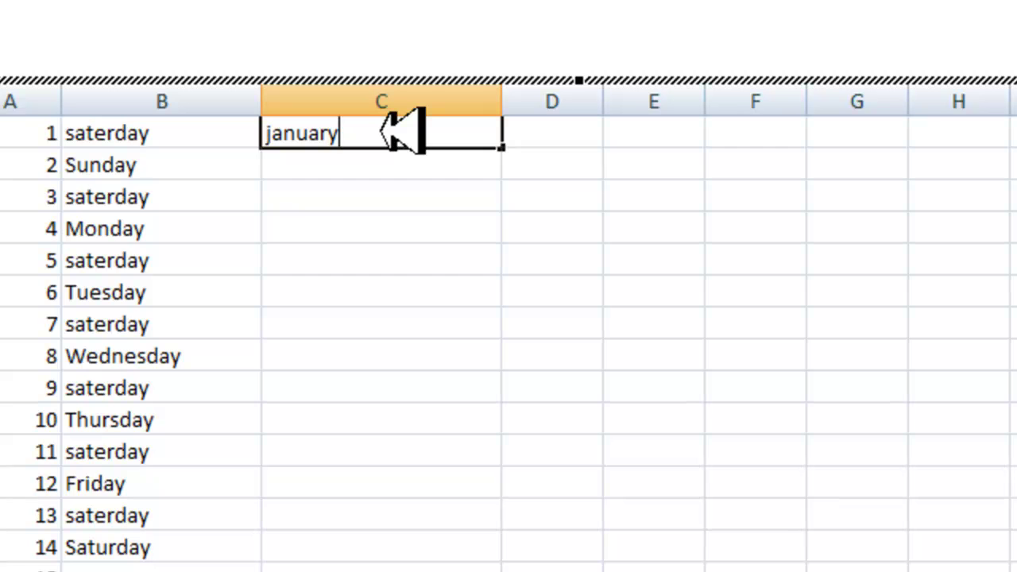
key(Return)
text(february)
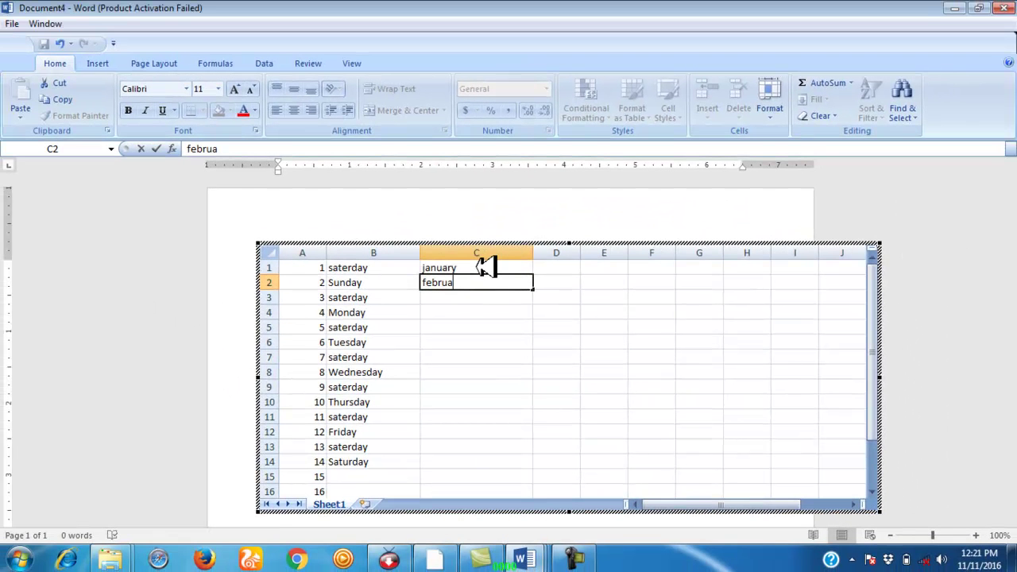
key(Return)
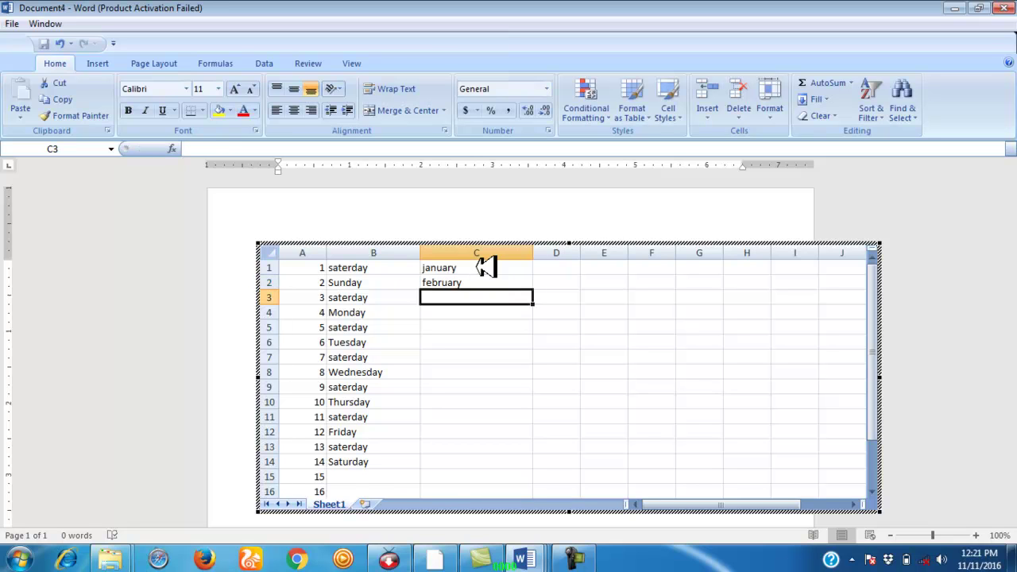
drag(476, 268, 554, 477)
click(652, 387)
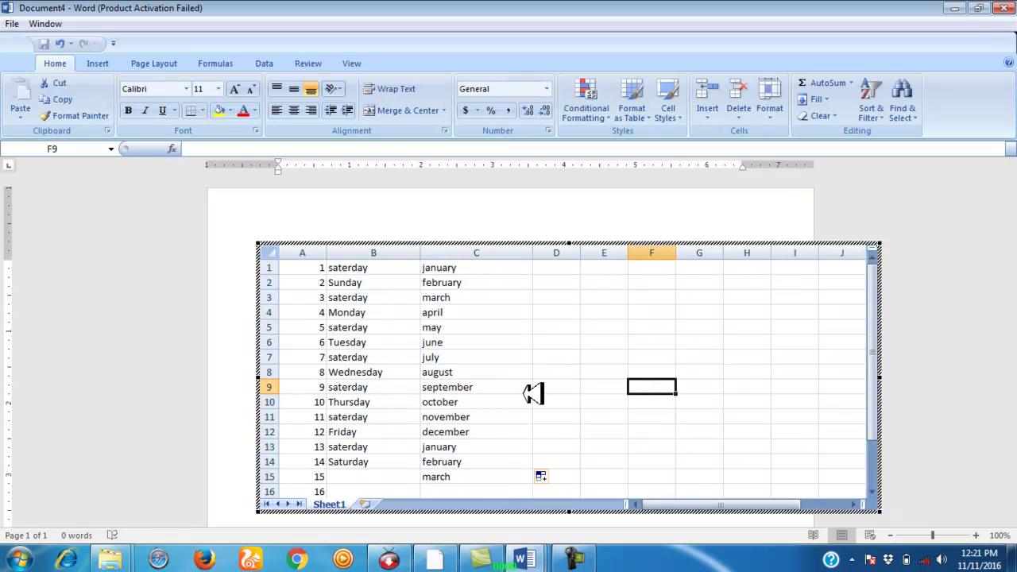
Narrow the embedded spreadsheet's frame so that column G is the last one shown.
scroll(650, 286, down, 5)
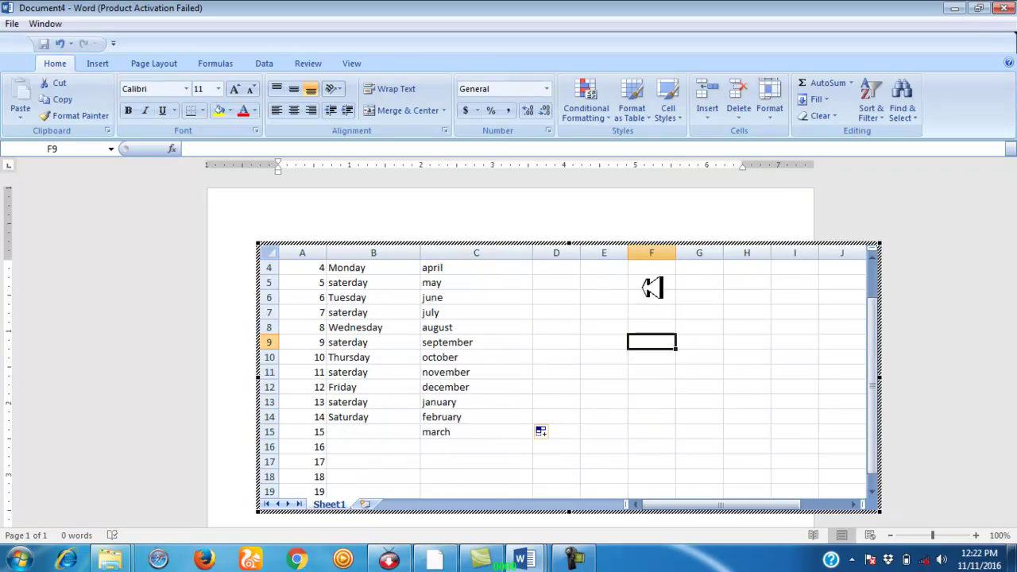
scroll(653, 290, up, 5)
scroll(604, 286, down, 5)
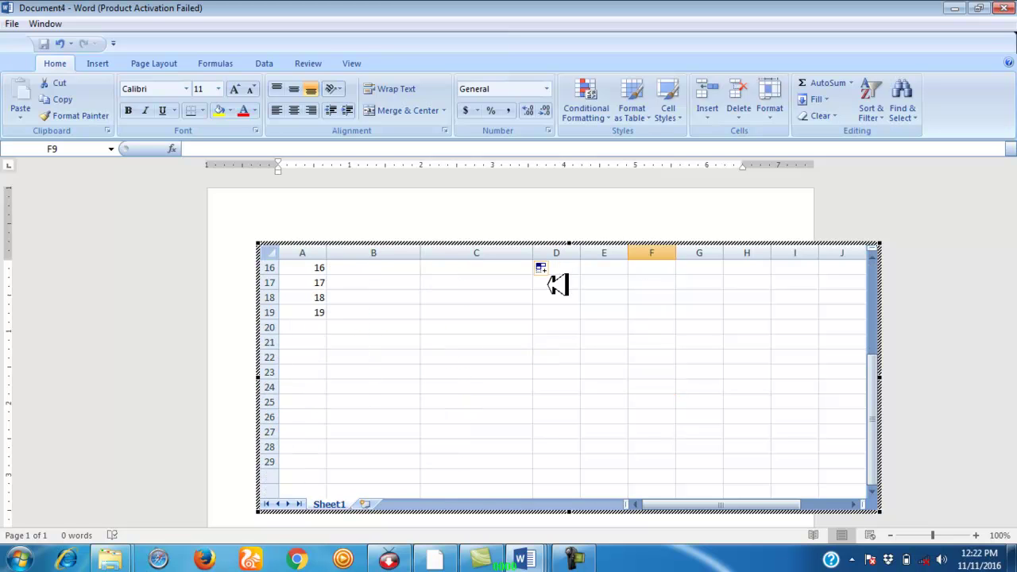
scroll(477, 298, up, 5)
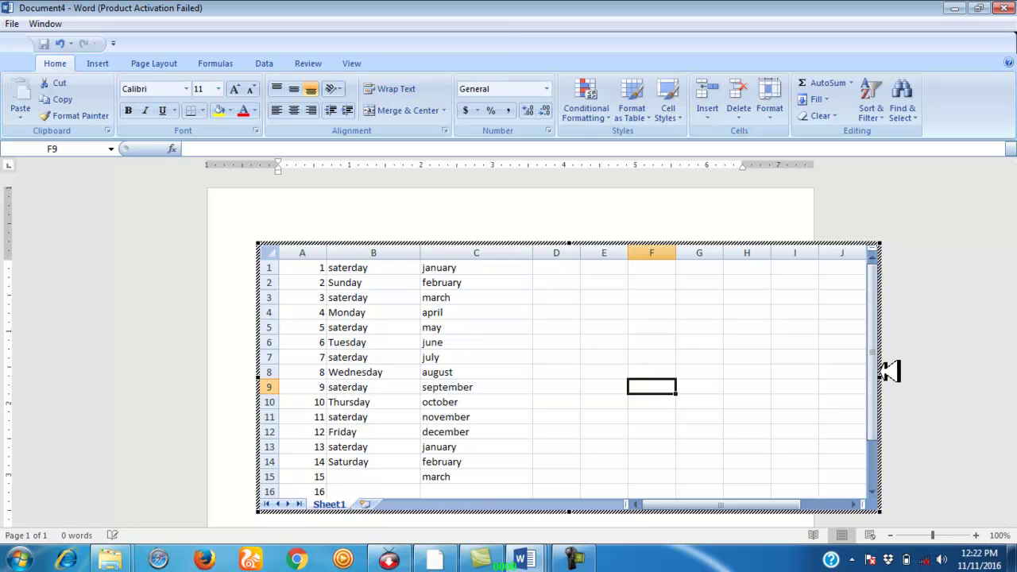
drag(890, 377, 737, 374)
scroll(518, 345, down, 2)
scroll(519, 347, up, 2)
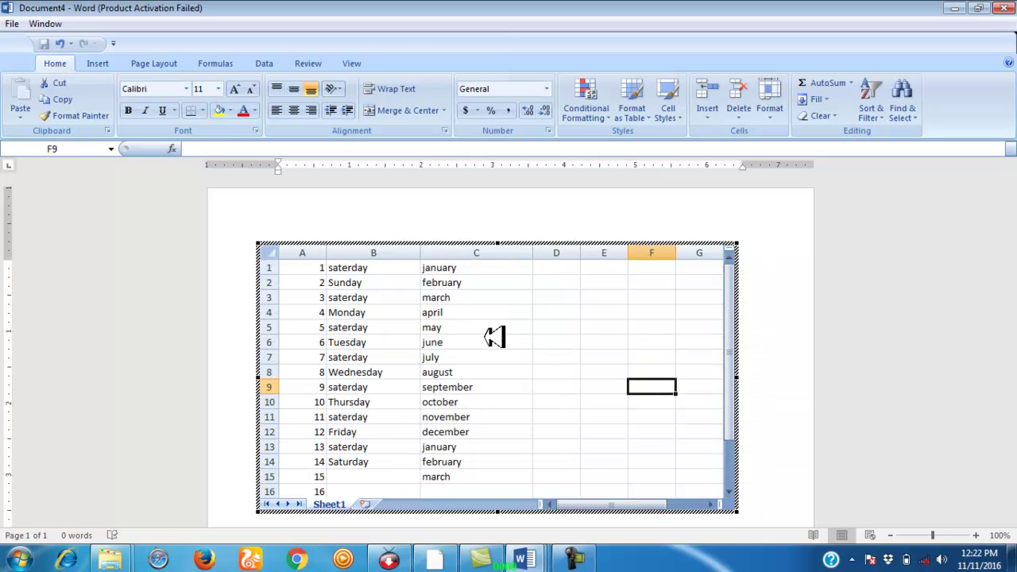
Enter 14, 20 and 60 in cells D2, E2 and F2.
click(556, 282)
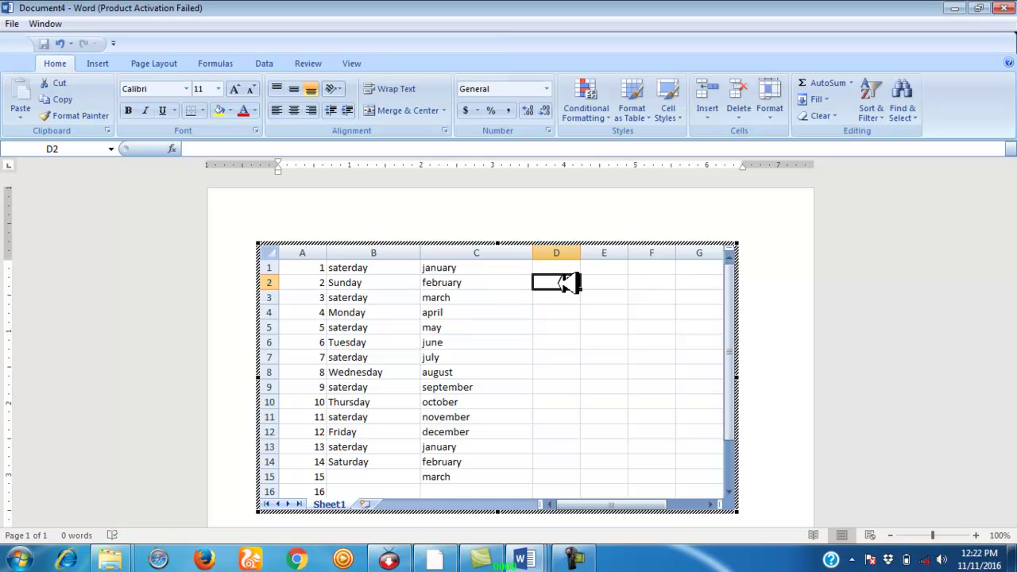
text(14)
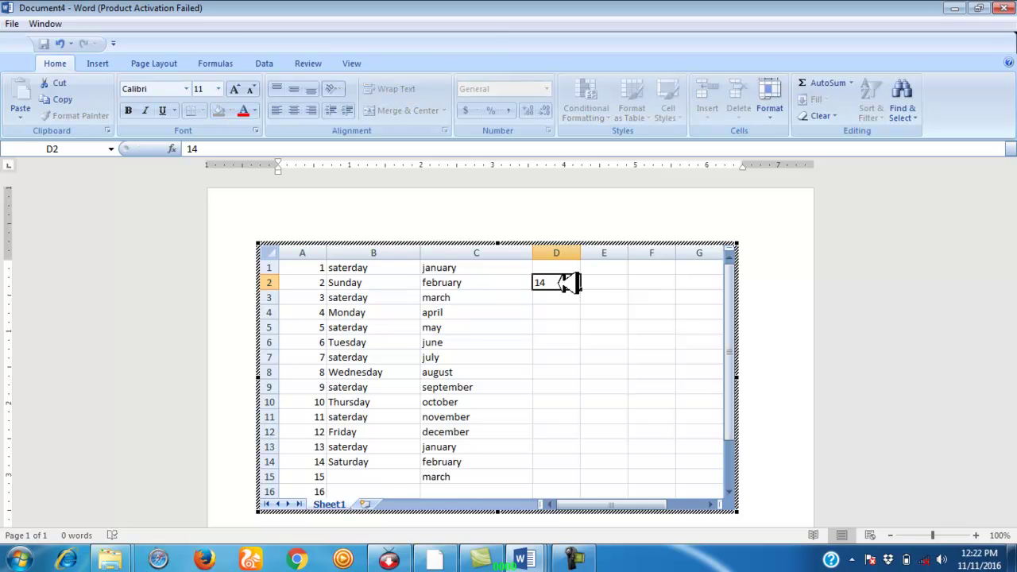
key(Tab)
text(20)
key(Tab)
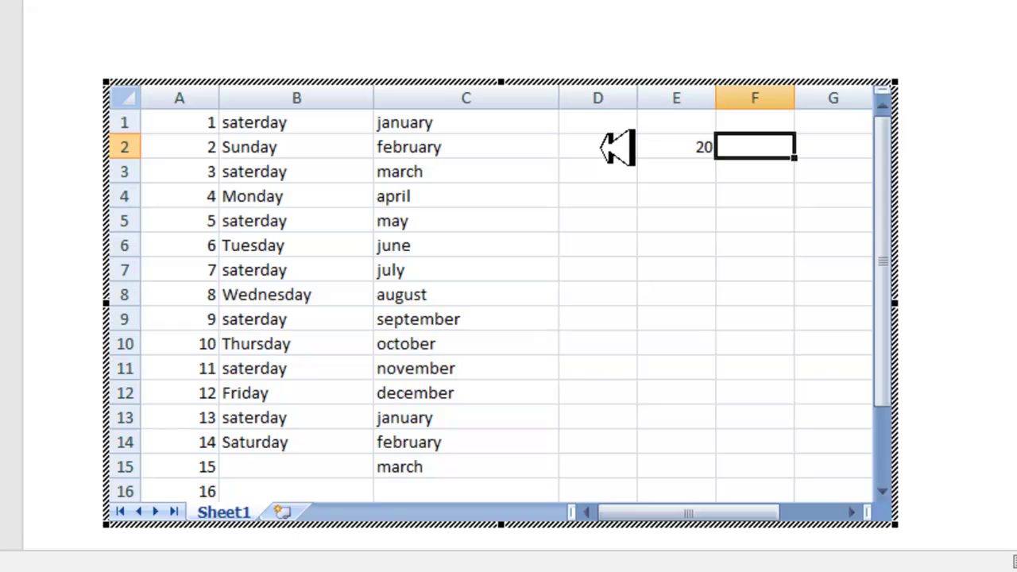
text(60)
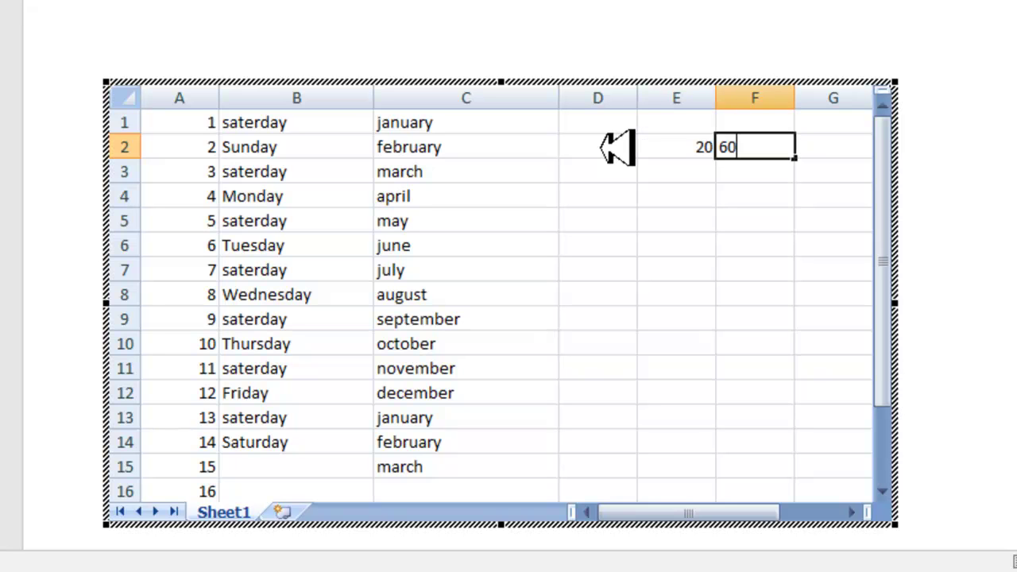
key(Tab)
Enter a formula in cell E6 that adds D2, E2 and F2.
click(682, 244)
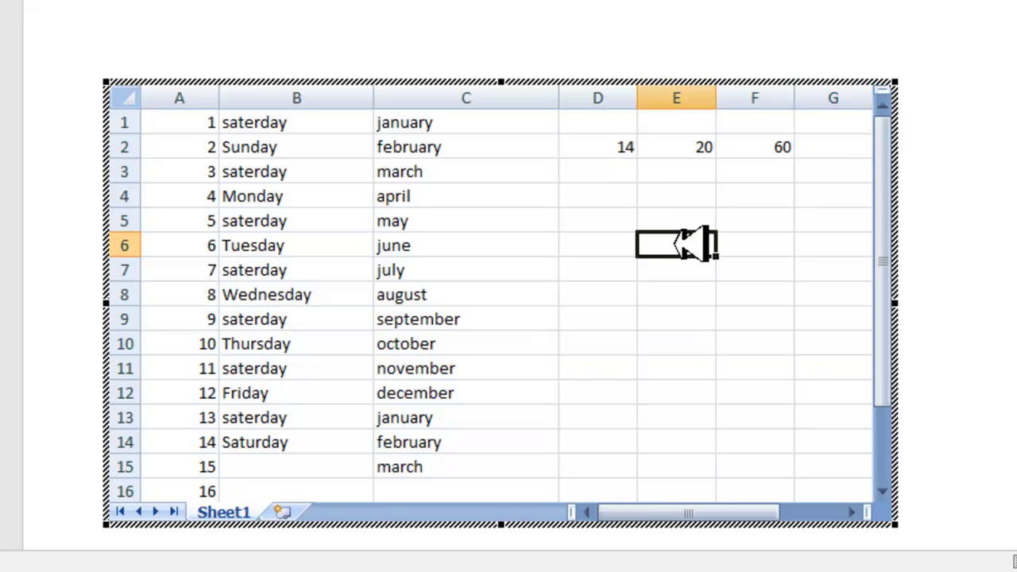
text(=)
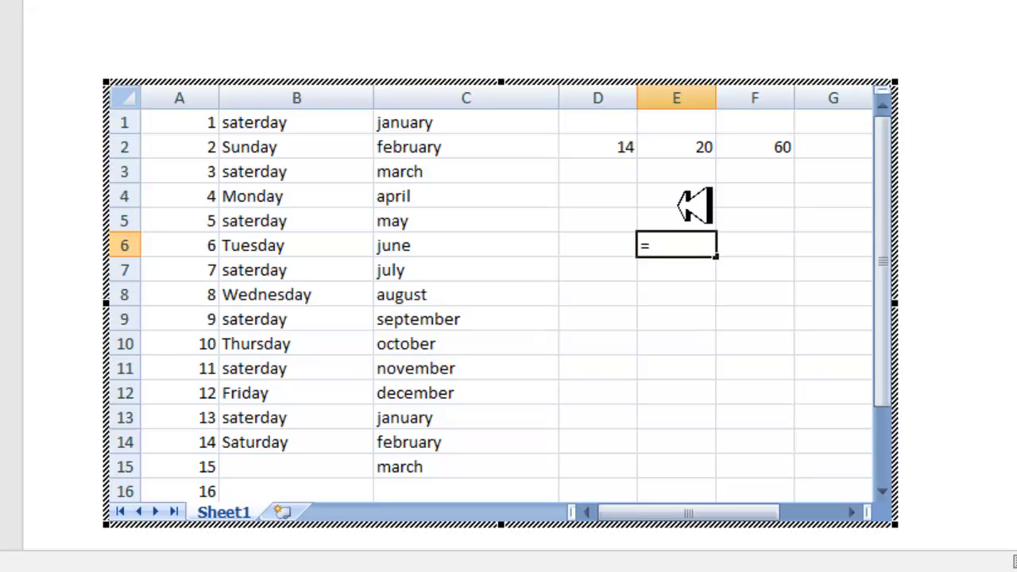
click(627, 147)
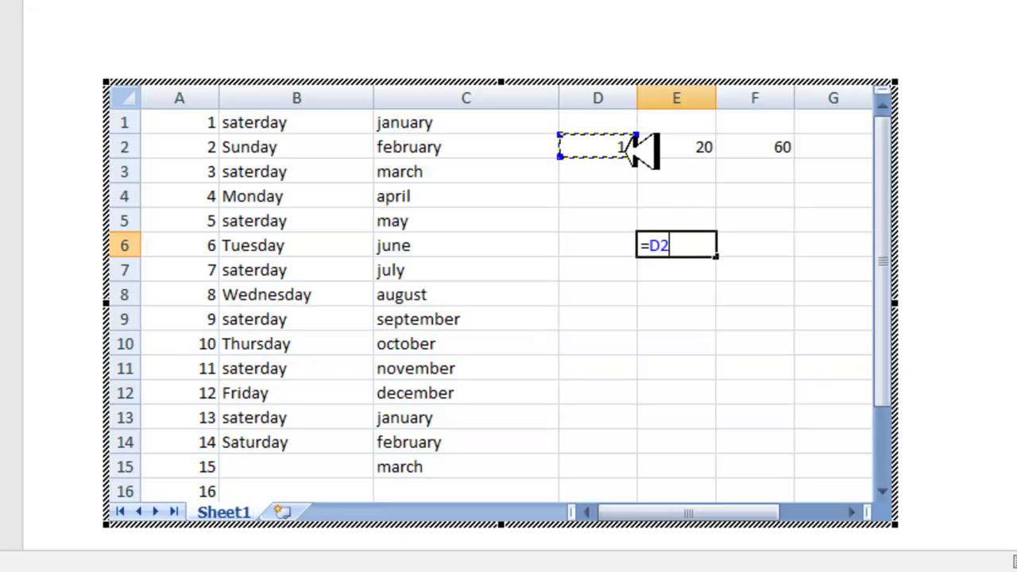
text(+)
click(684, 148)
text(+)
click(781, 150)
text(\)
key(Return)
Remove the stray trailing character from the formula in E6, leaving =D2+E2+F2.
click(694, 245)
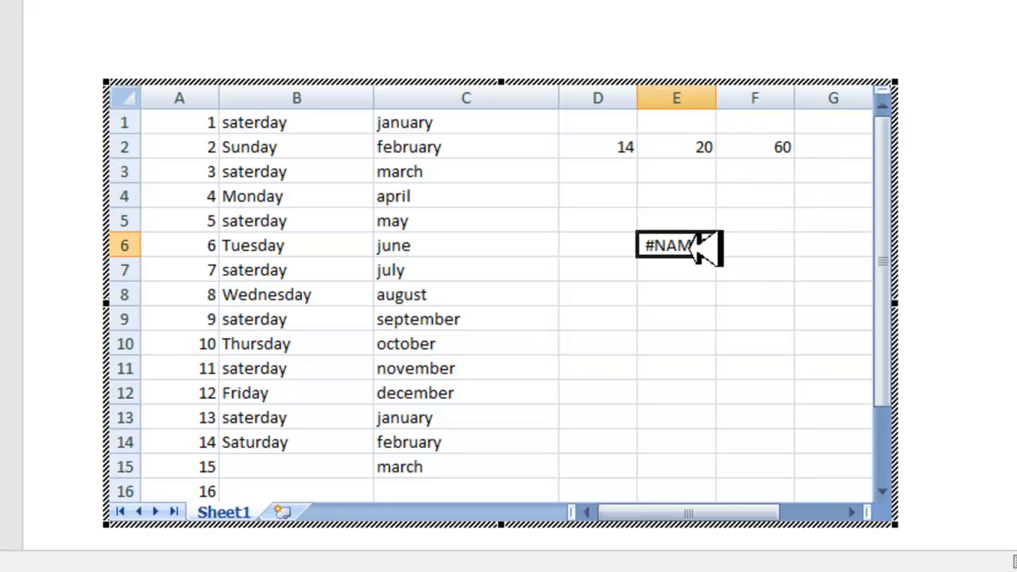
double_click(694, 246)
key(End)
key(BackSpace)
key(Return)
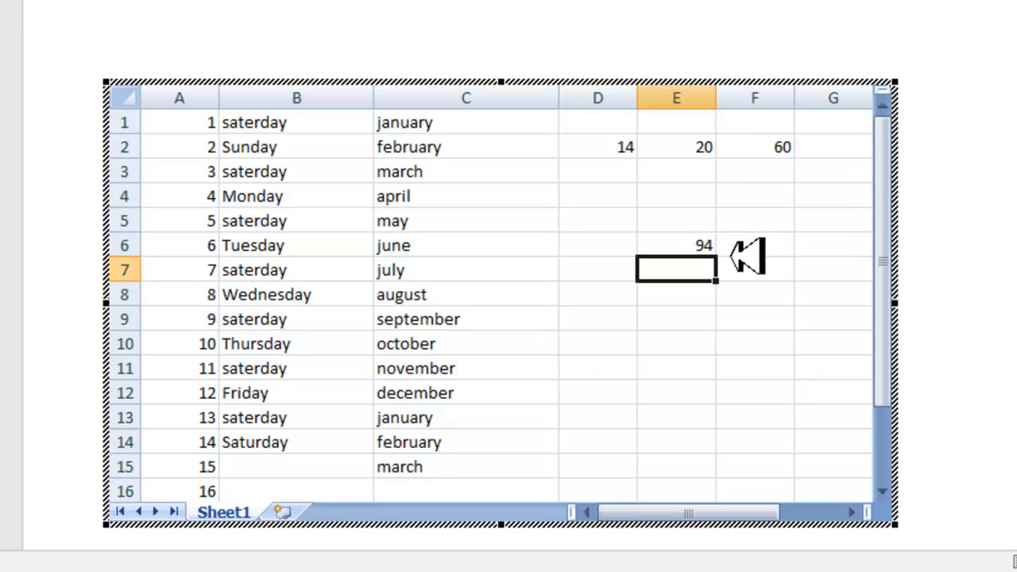
Enter the formula =D2-E2+F2 in cell E8.
click(680, 247)
click(685, 271)
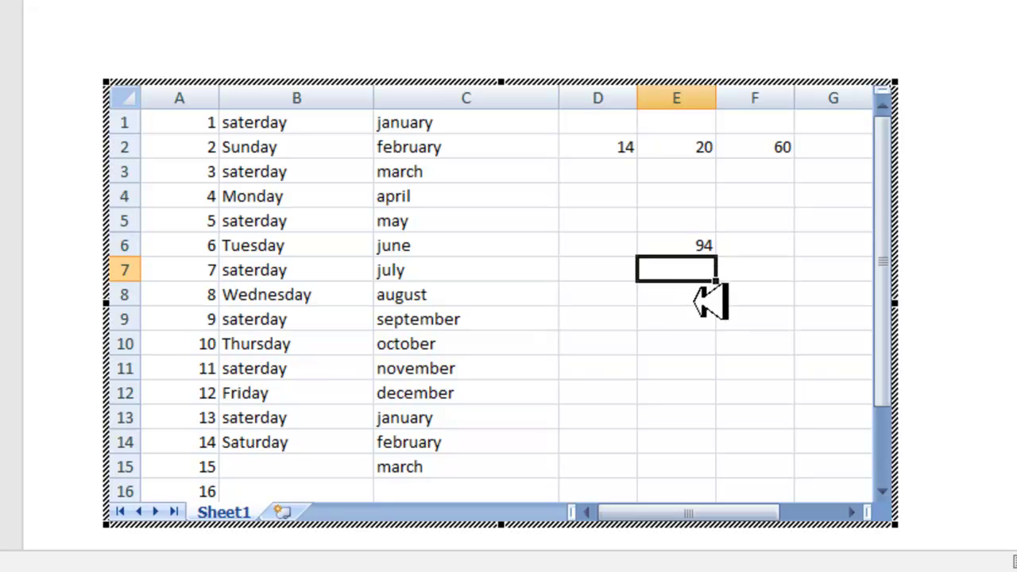
click(681, 295)
click(621, 148)
text(-)
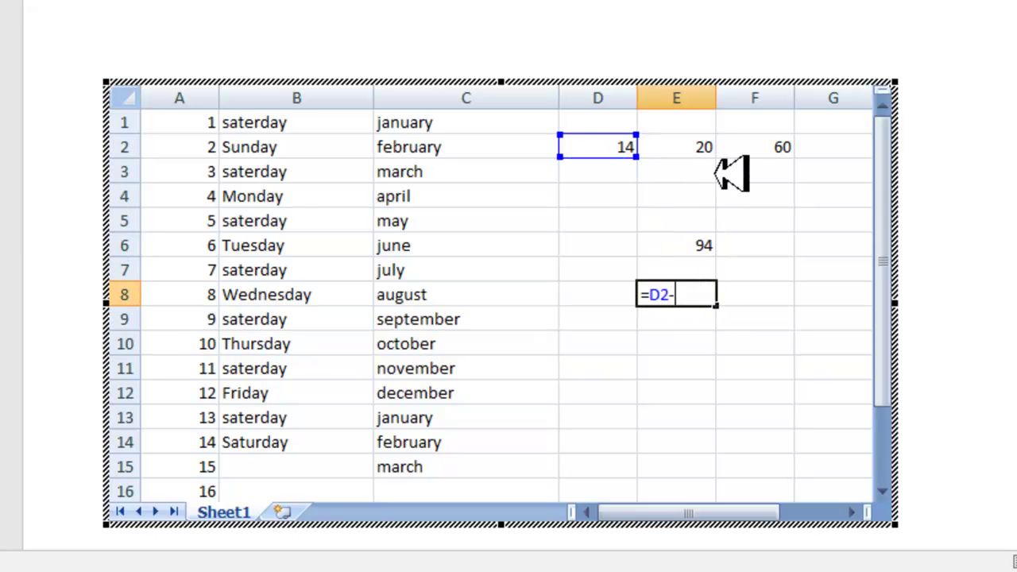
click(700, 145)
text(+)
click(788, 149)
key(Return)
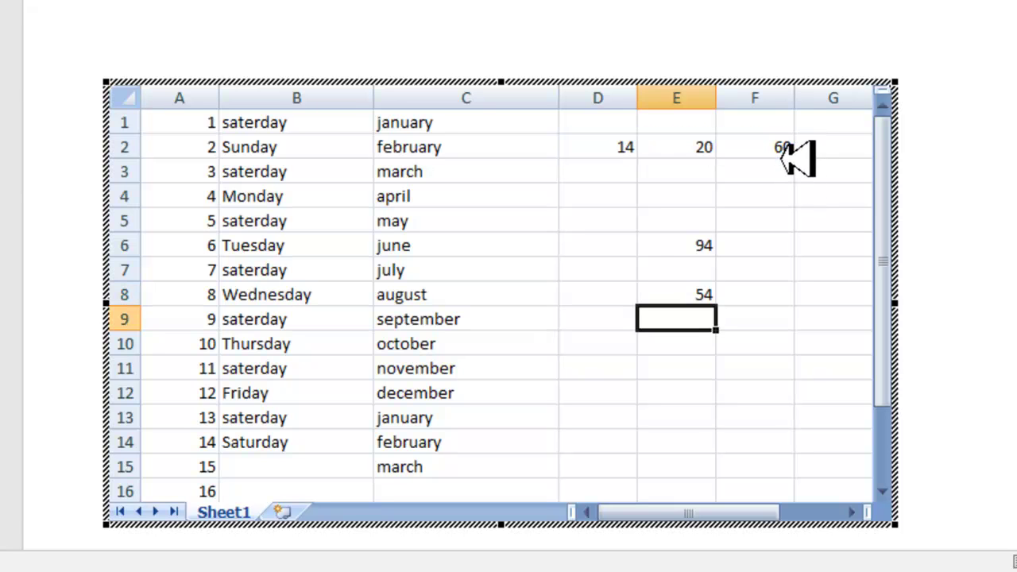
click(685, 291)
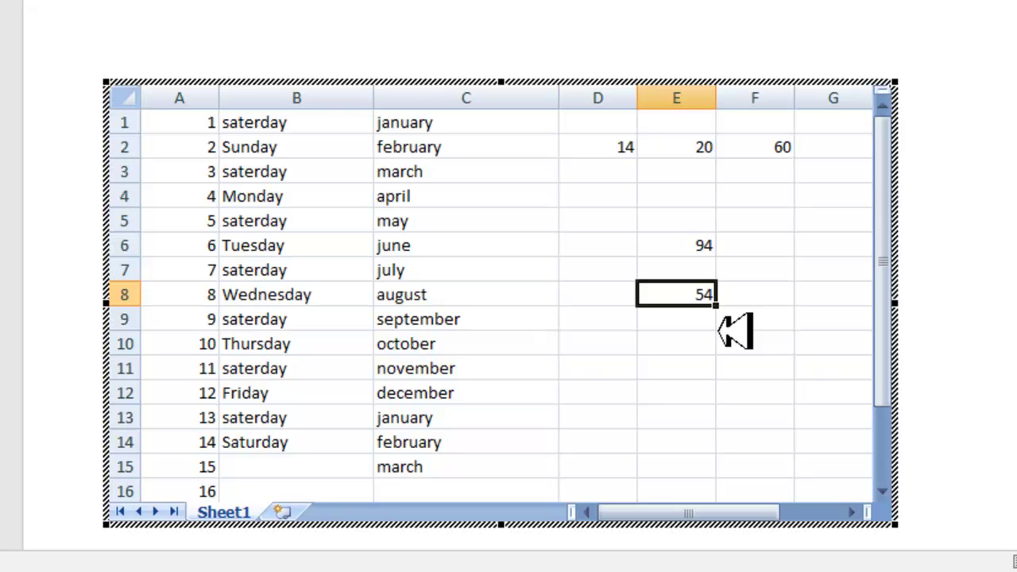
Set the value of cell E2 to 50.
click(701, 151)
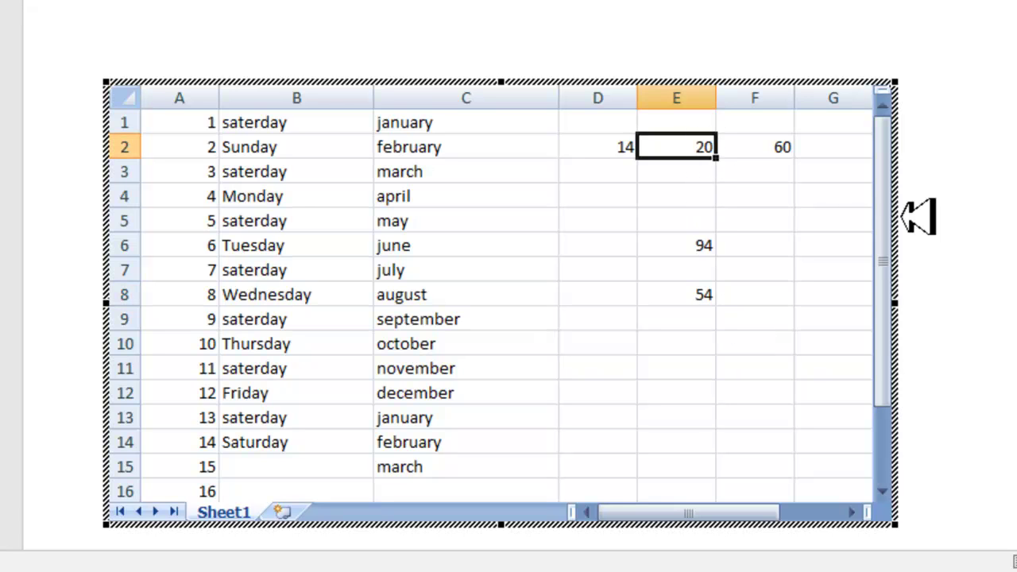
text(50)
key(Return)
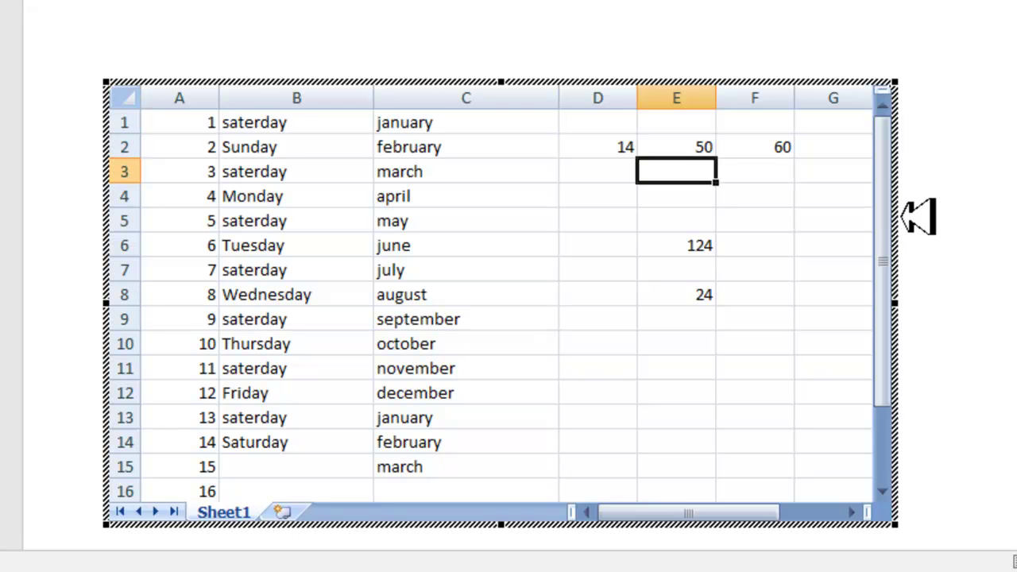
Set the value of cell D2 to 100 and the value of cell F2 to 200.
click(629, 150)
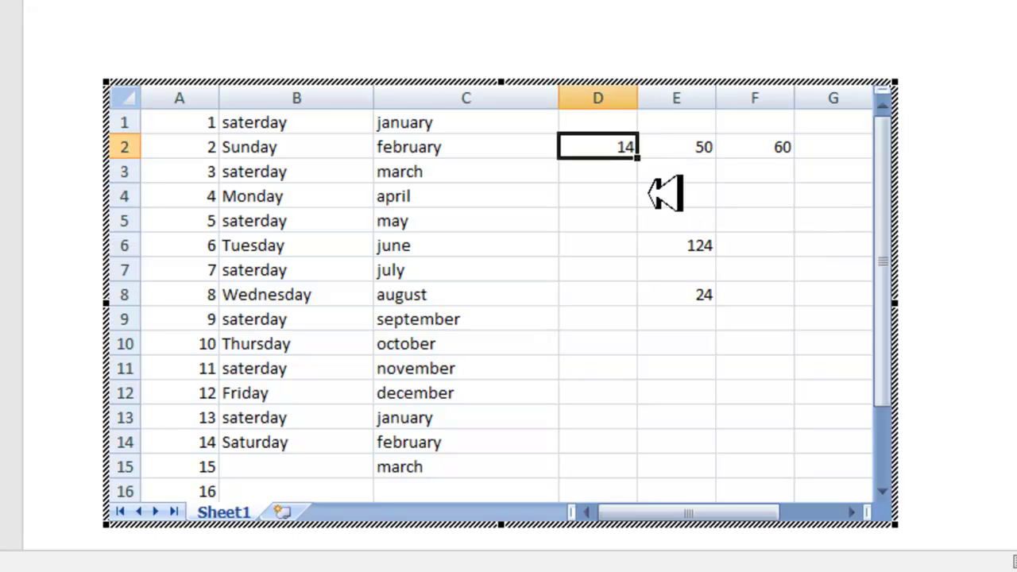
text(100)
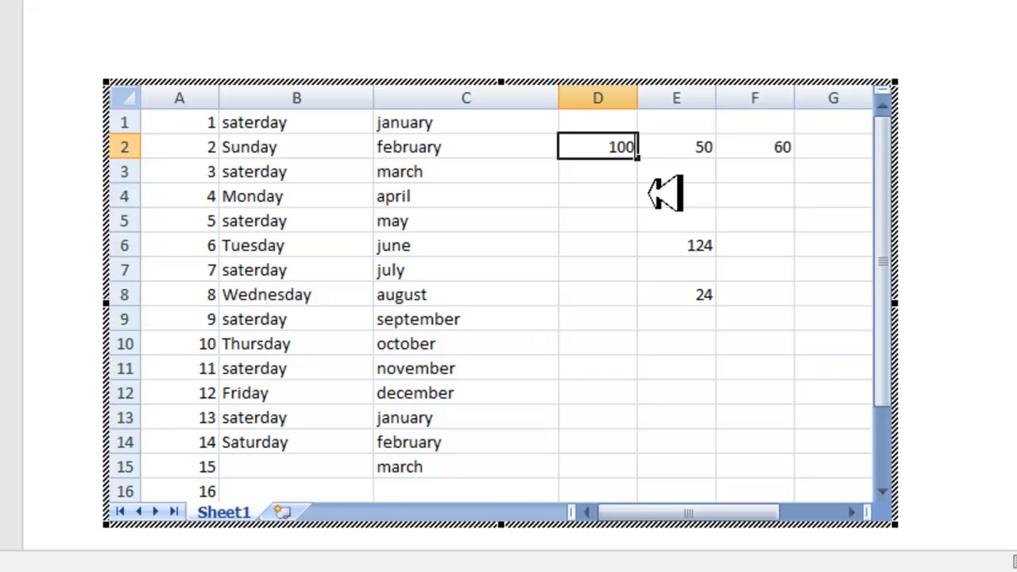
click(697, 292)
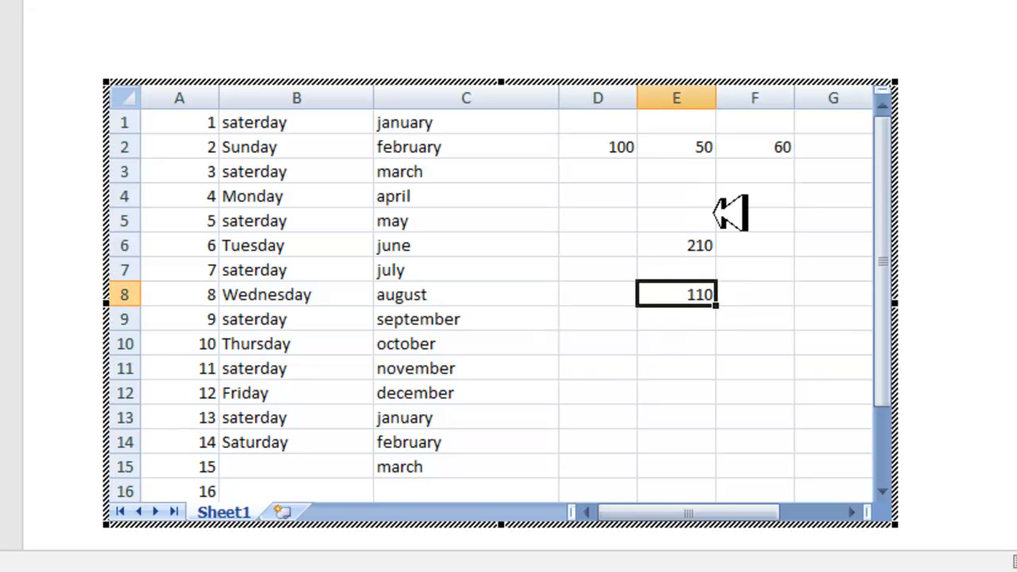
click(777, 150)
key(Delete)
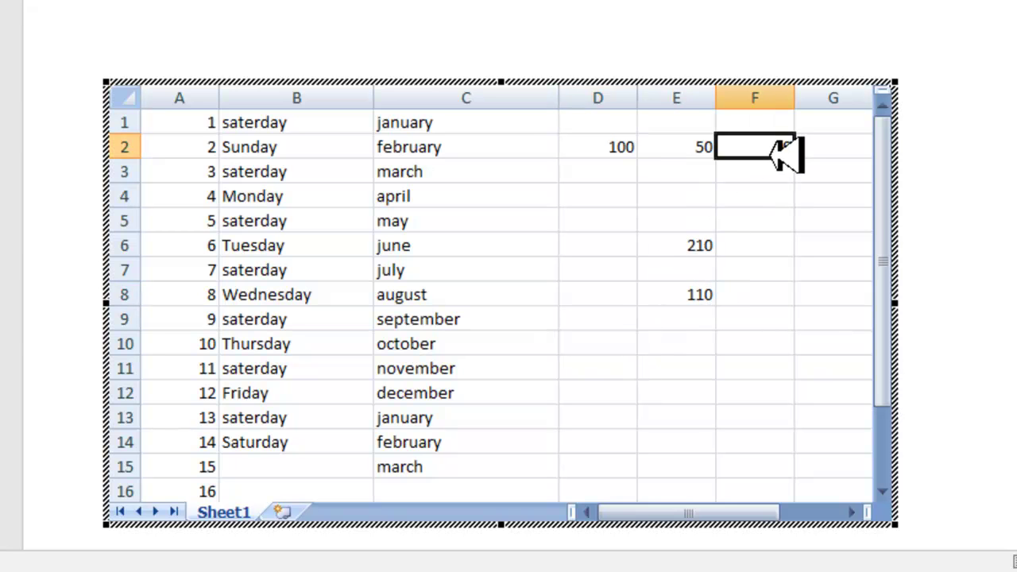
text(200)
key(Return)
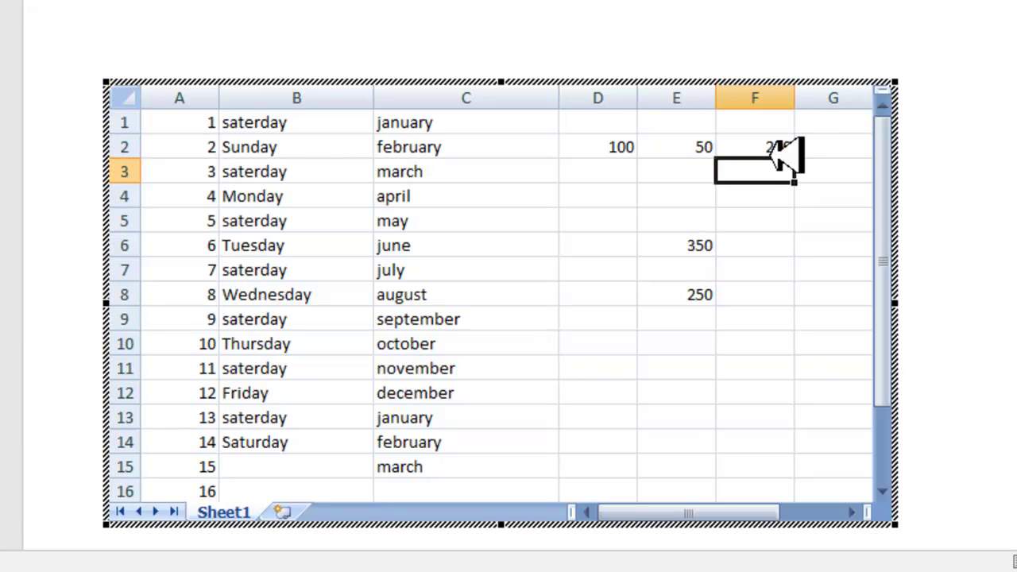
Apply blue data bars conditional formatting to the formula result in cell E8.
click(702, 294)
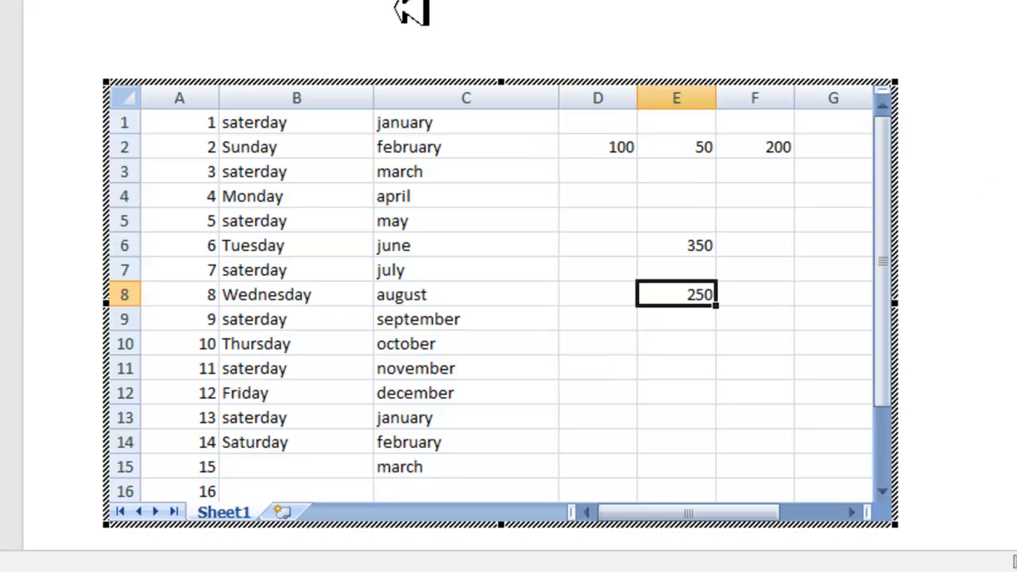
key(alt+h)
key(l)
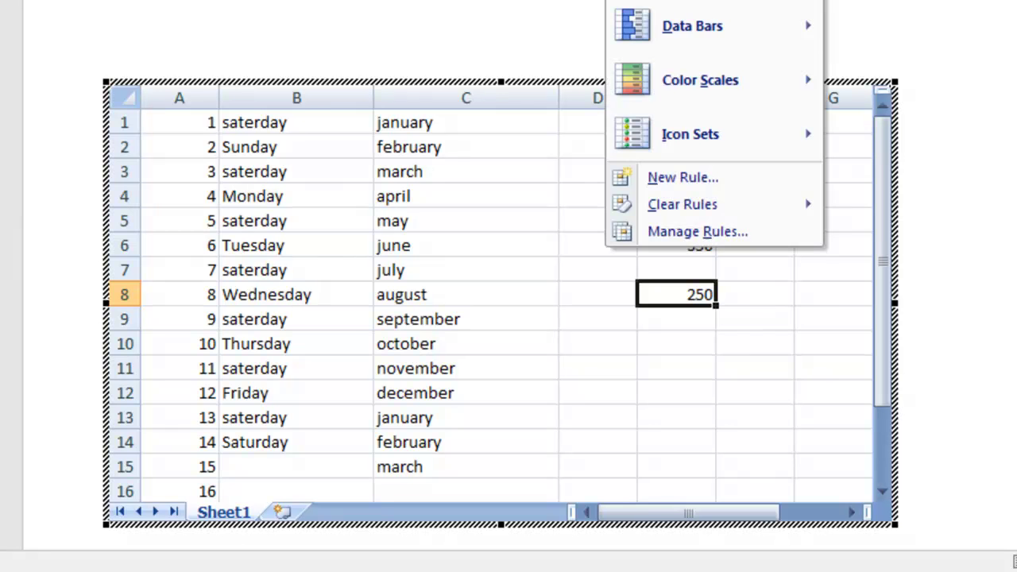
mouse_move(787, 27)
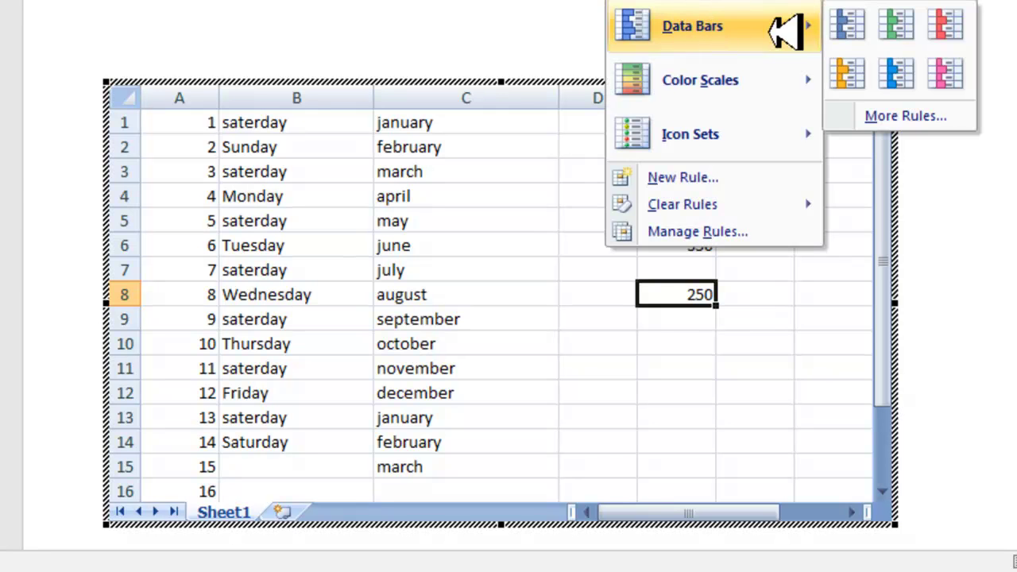
click(842, 32)
click(706, 317)
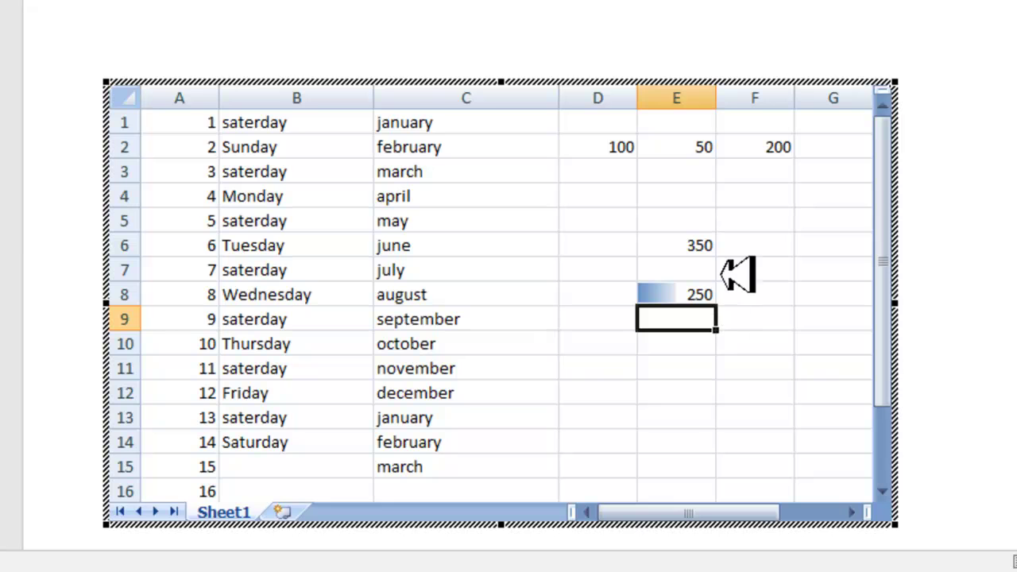